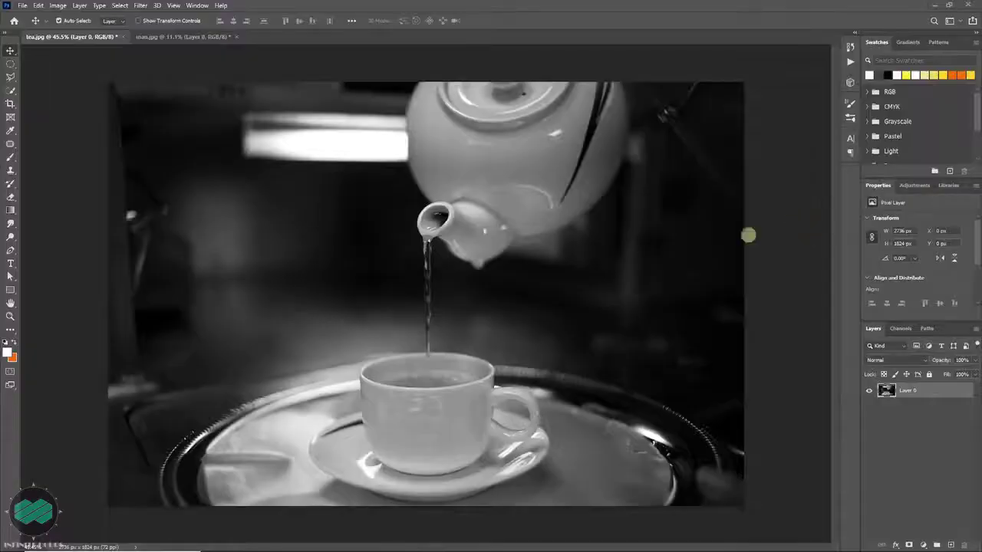
Bring the man-in-the-sea photo into tea.jpg as Layer 1 at 45% opacity
{"action": "left_click", "coordinate": [193, 36]}
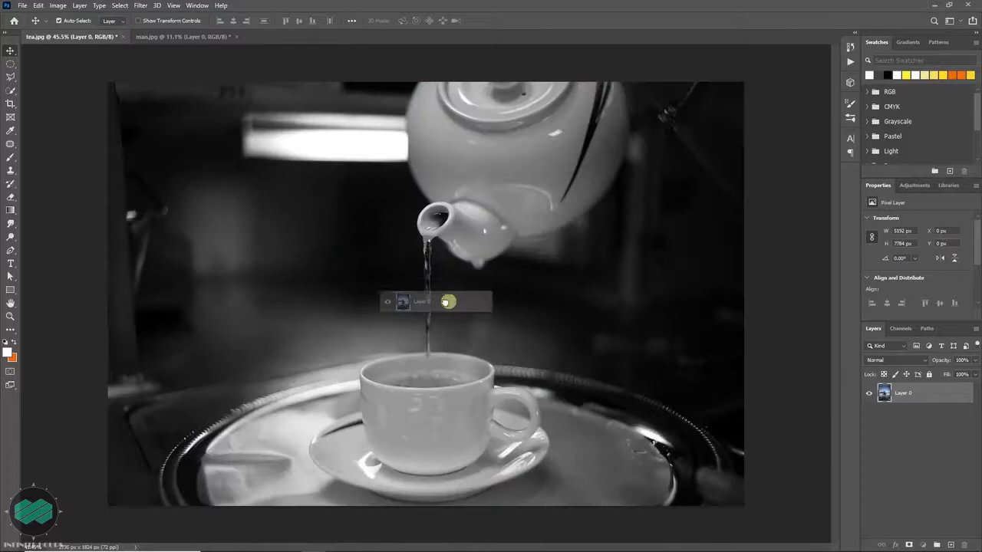
{"action": "left_click_drag", "start_coordinate": [480, 302], "coordinate": [444, 304]}
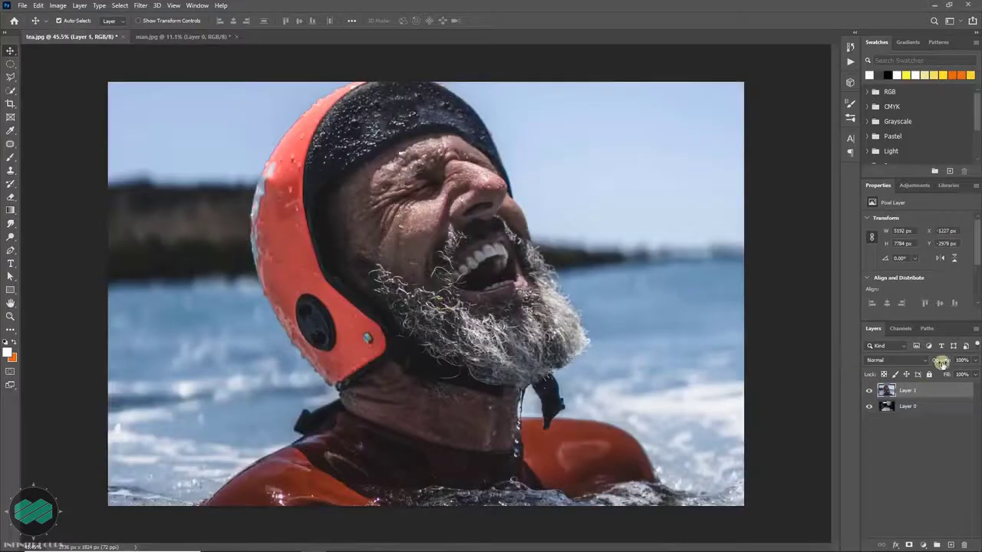
{"action": "left_click_drag", "start_coordinate": [925, 363], "coordinate": [890, 360]}
Scale the man layer to about 23% and place his body over the teacup
{"action": "key", "text": "ctrl+t"}
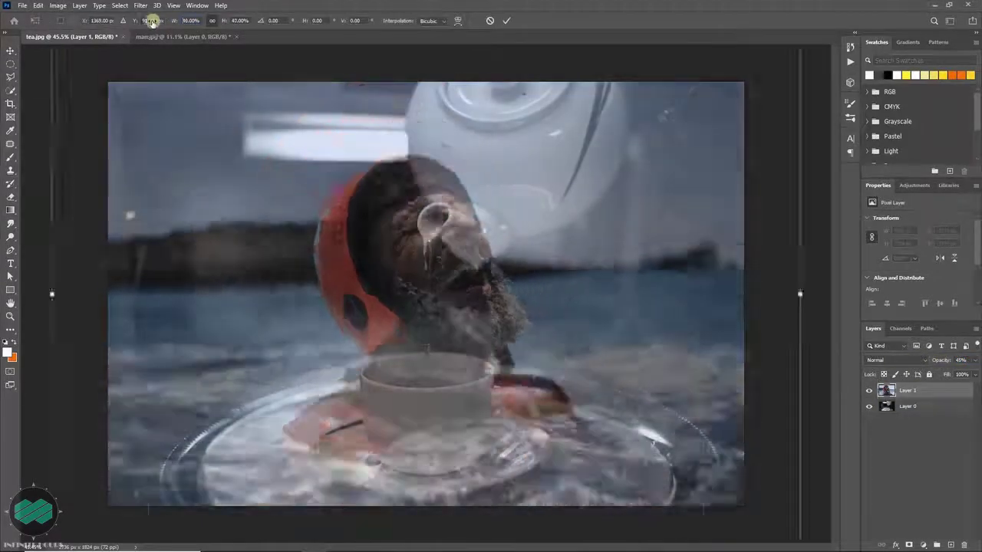
{"action": "left_click_drag", "start_coordinate": [173, 21], "coordinate": [137, 20]}
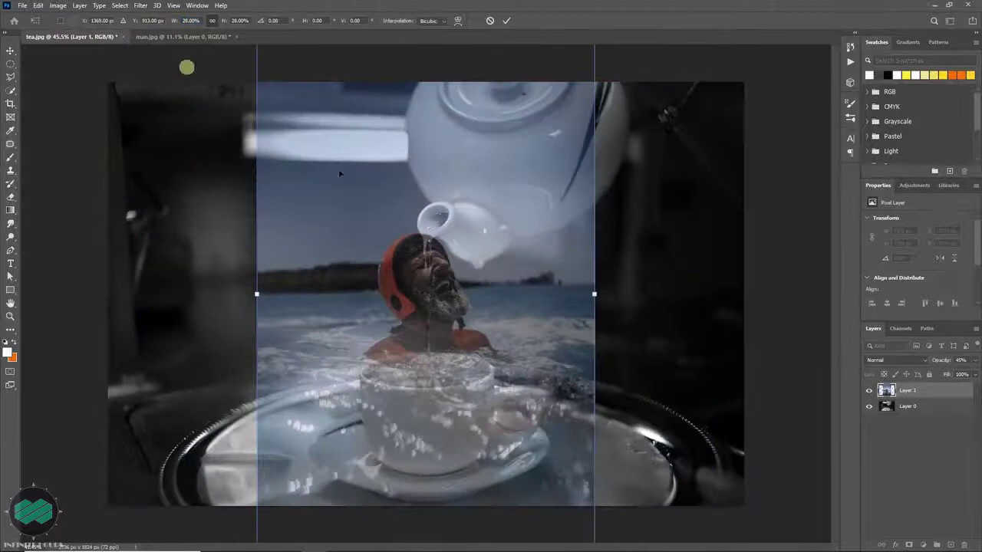
{"action": "scroll", "coordinate": [455, 317], "scroll_direction": "up", "scroll_amount": 5, "text": "alt"}
{"action": "left_click_drag", "start_coordinate": [454, 317], "coordinate": [422, 294]}
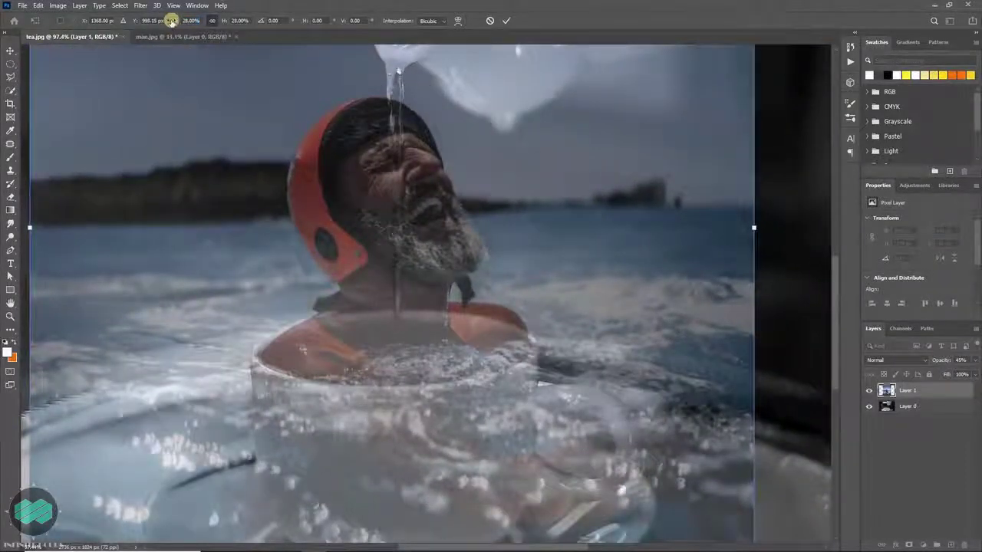
{"action": "left_click_drag", "start_coordinate": [170, 21], "coordinate": [154, 21]}
{"action": "left_click_drag", "start_coordinate": [476, 236], "coordinate": [439, 262]}
{"action": "key", "text": "Return"}
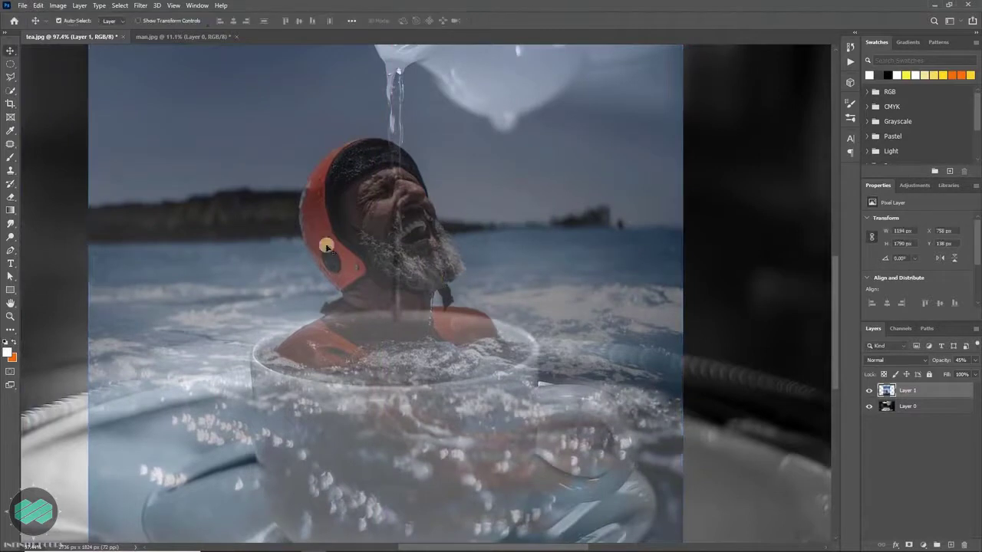
Quick-select the man's helmeted head and shoulders and mask Layer 1 to that selection
{"action": "left_click", "coordinate": [11, 91]}
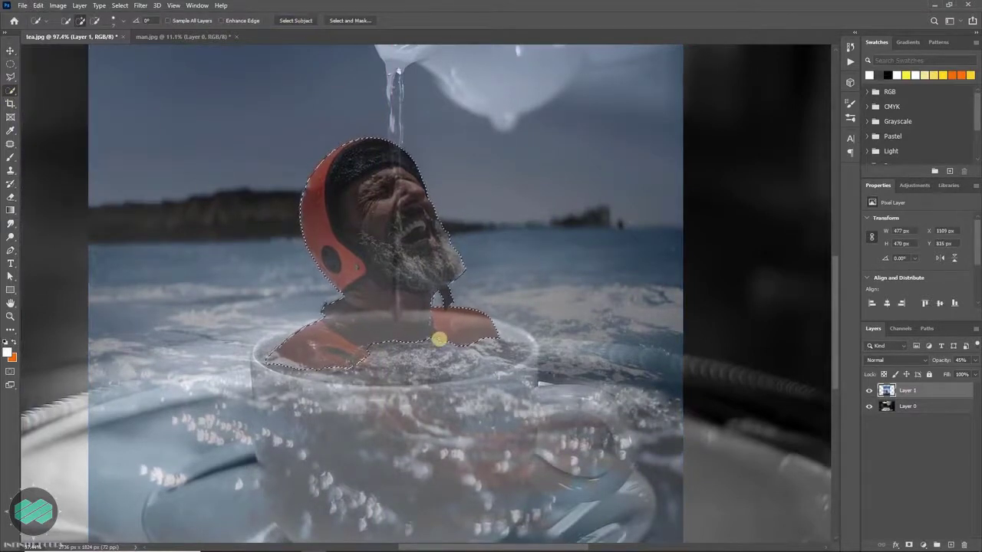
{"action": "left_click_drag", "start_coordinate": [439, 339], "coordinate": [411, 354]}
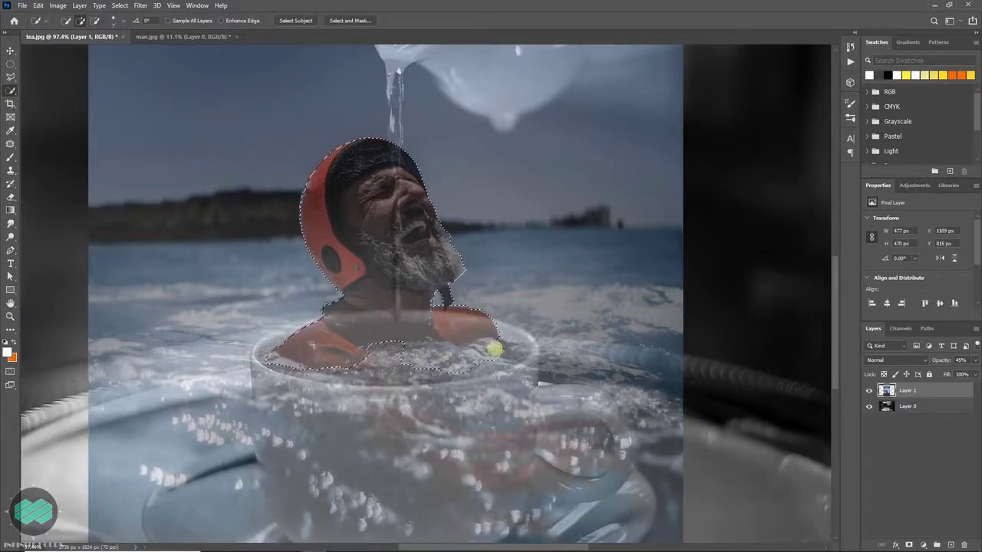
{"action": "left_click_drag", "start_coordinate": [513, 352], "coordinate": [446, 374]}
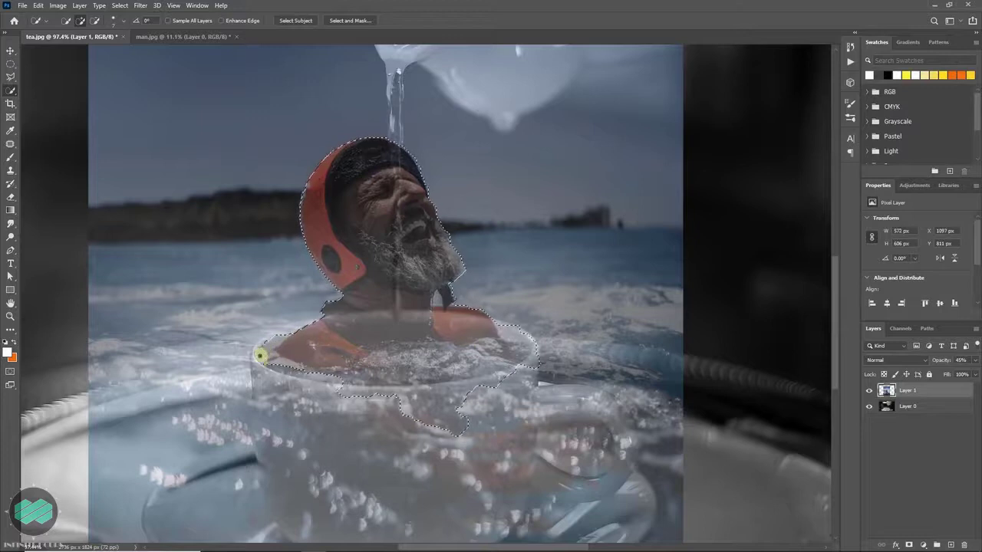
{"action": "left_click_drag", "start_coordinate": [289, 395], "coordinate": [546, 357]}
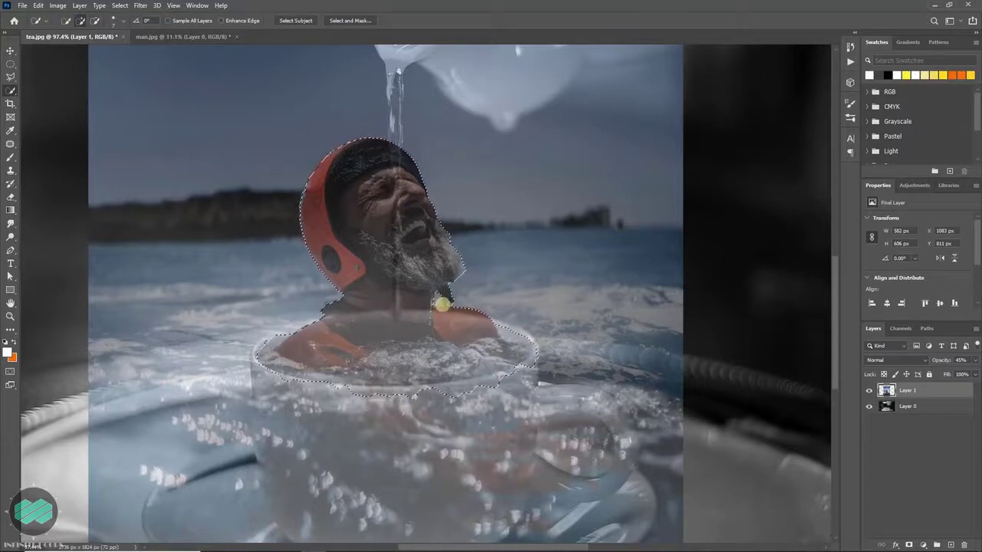
{"action": "scroll", "coordinate": [440, 296], "scroll_direction": "up", "scroll_amount": 2}
{"action": "scroll", "coordinate": [440, 297], "scroll_direction": "up", "scroll_amount": 10}
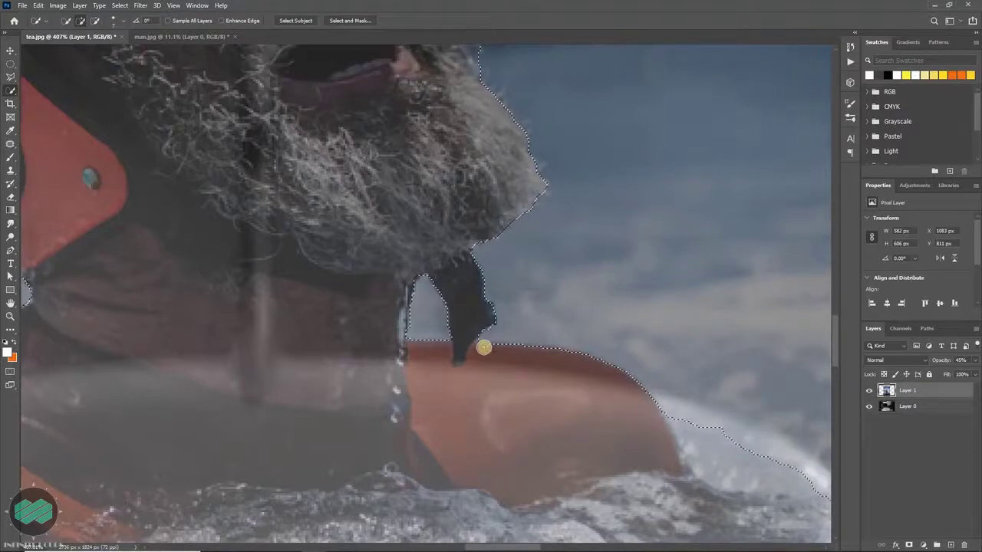
{"action": "scroll", "coordinate": [515, 360], "scroll_direction": "down", "scroll_amount": 4}
{"action": "scroll", "coordinate": [594, 271], "scroll_direction": "down", "scroll_amount": 3}
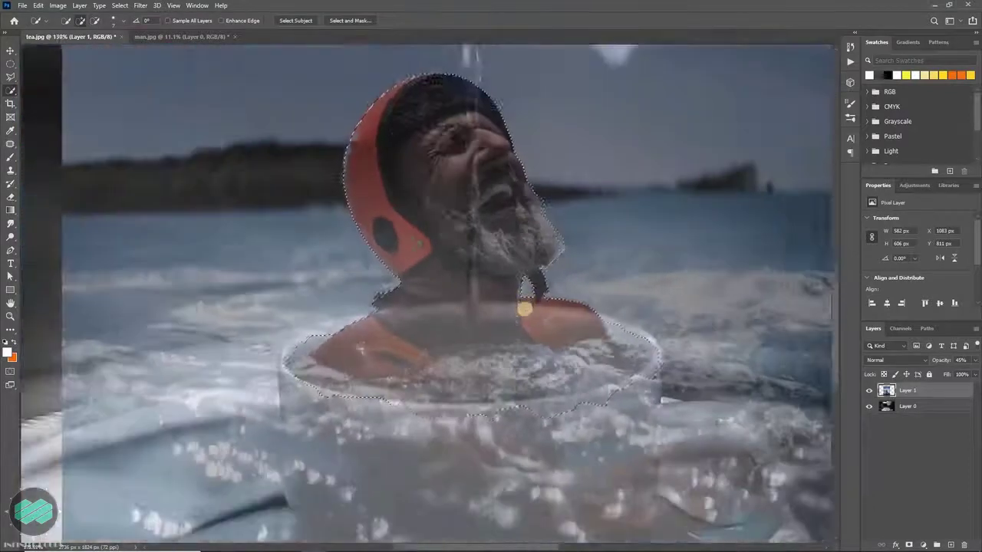
{"action": "scroll", "coordinate": [522, 307], "scroll_direction": "down", "scroll_amount": 3}
{"action": "left_click", "coordinate": [910, 546]}
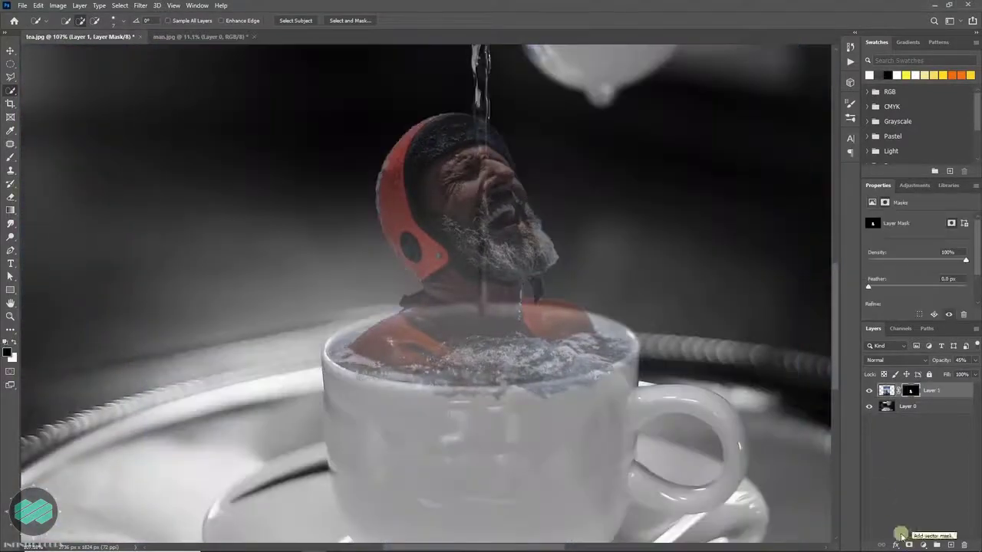
Restore Layer 1 to 100% opacity and pick a resized Hard Round brush
{"action": "left_click_drag", "start_coordinate": [961, 363], "coordinate": [978, 367]}
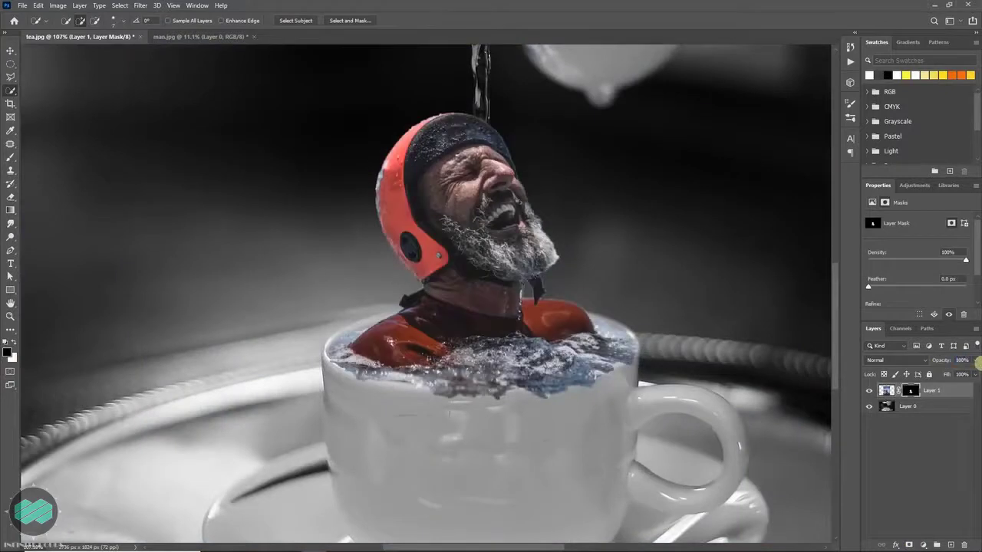
{"action": "key", "text": "b"}
{"action": "right_click", "coordinate": [657, 367]}
{"action": "left_click", "coordinate": [708, 392]}
{"action": "left_click_drag", "start_coordinate": [609, 379], "coordinate": [519, 428]}
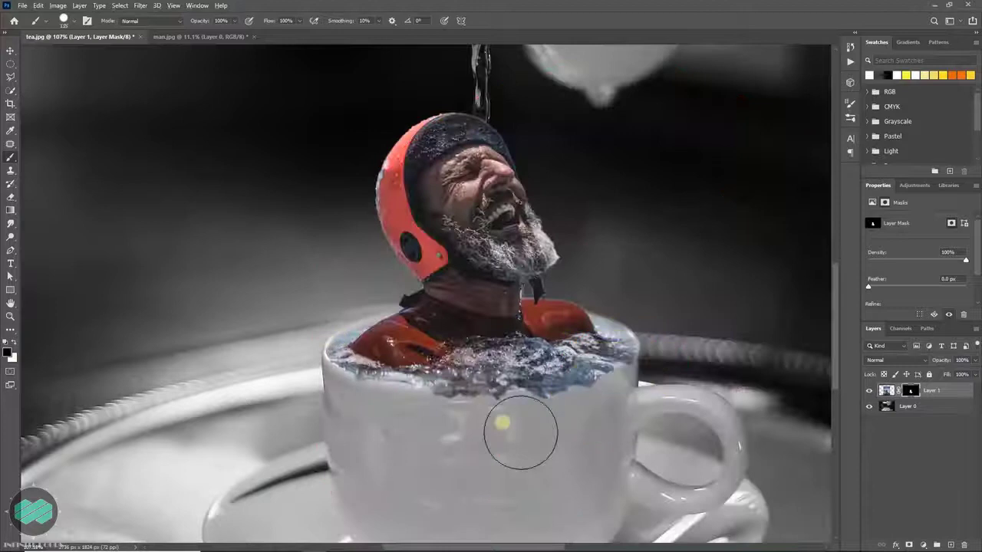
Paint black on the mask to hide the water below the teacup rim
{"action": "scroll", "coordinate": [526, 416], "scroll_direction": "up", "scroll_amount": 3}
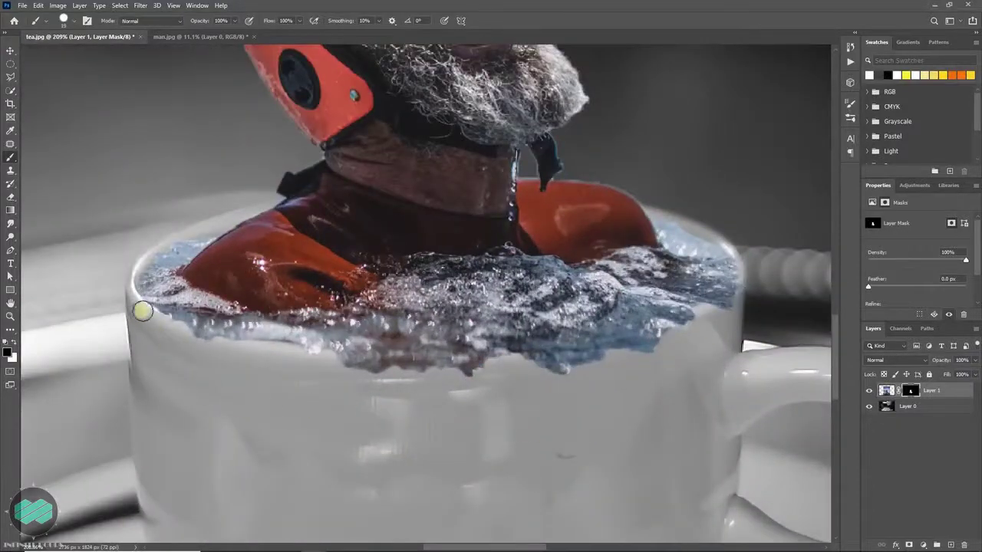
{"action": "mouse_move", "coordinate": [219, 345]}
{"action": "left_mouse_down"}
{"action": "mouse_move", "coordinate": [416, 355]}
{"action": "mouse_move", "coordinate": [485, 373]}
{"action": "mouse_move", "coordinate": [565, 346]}
{"action": "mouse_move", "coordinate": [636, 340]}
{"action": "mouse_move", "coordinate": [726, 306]}
{"action": "left_mouse_up"}
{"action": "key", "text": "x"}
{"action": "key", "text": "x"}
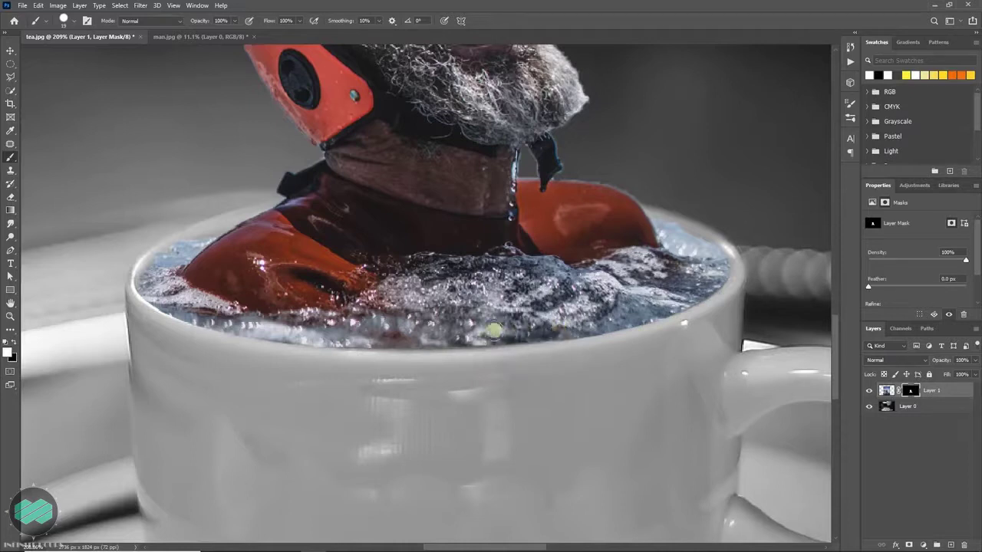
{"action": "scroll", "coordinate": [587, 377], "scroll_direction": "down", "scroll_amount": 3}
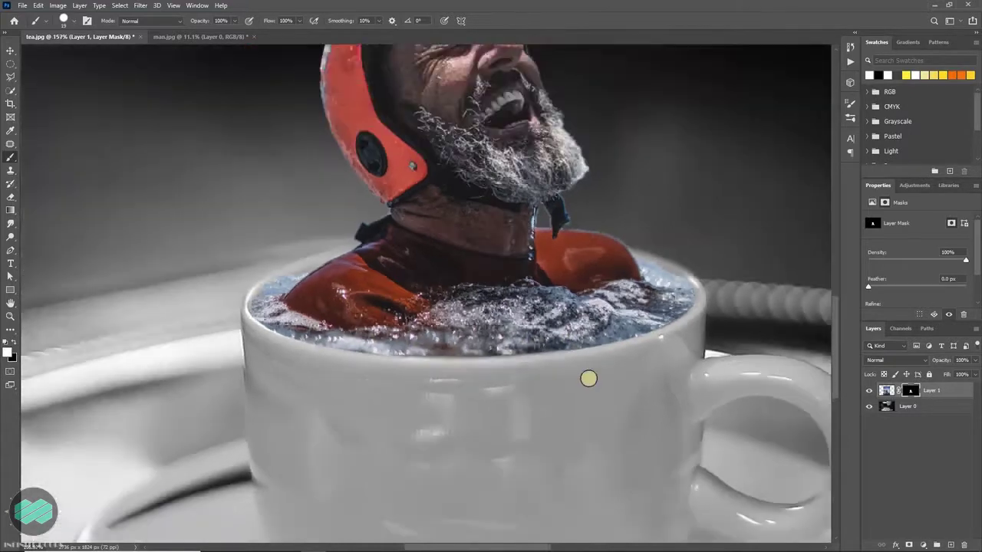
{"action": "scroll", "coordinate": [588, 377], "scroll_direction": "down", "scroll_amount": 3}
{"action": "scroll", "coordinate": [587, 377], "scroll_direction": "down", "scroll_amount": 3}
{"action": "scroll", "coordinate": [638, 391], "scroll_direction": "down", "scroll_amount": 1}
Duplicate the tea layer above the man layer and give it an inverted black mask
{"action": "scroll", "coordinate": [638, 391], "scroll_direction": "down", "scroll_amount": 1}
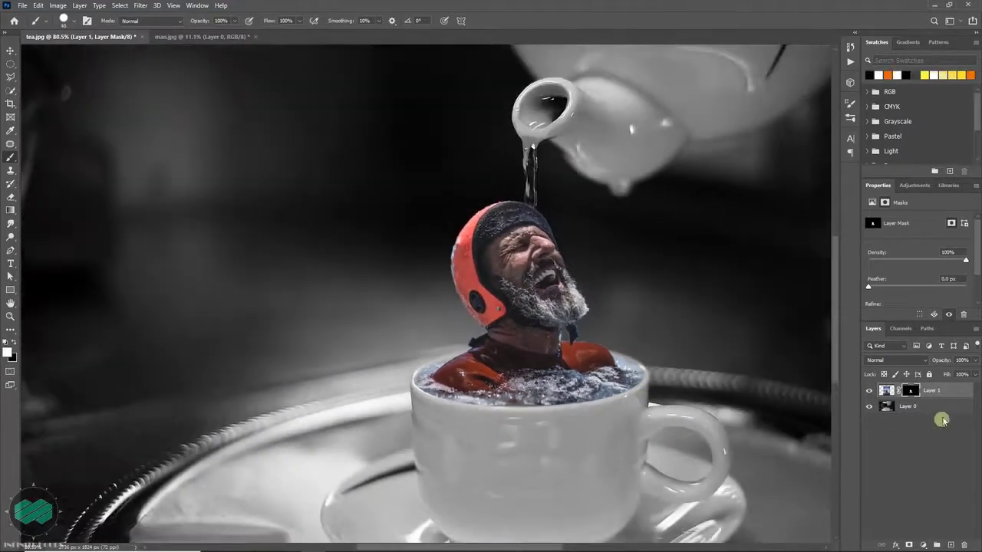
{"action": "left_click", "coordinate": [942, 421]}
{"action": "key", "text": "ctrl+j"}
{"action": "left_click_drag", "start_coordinate": [935, 407], "coordinate": [946, 387]}
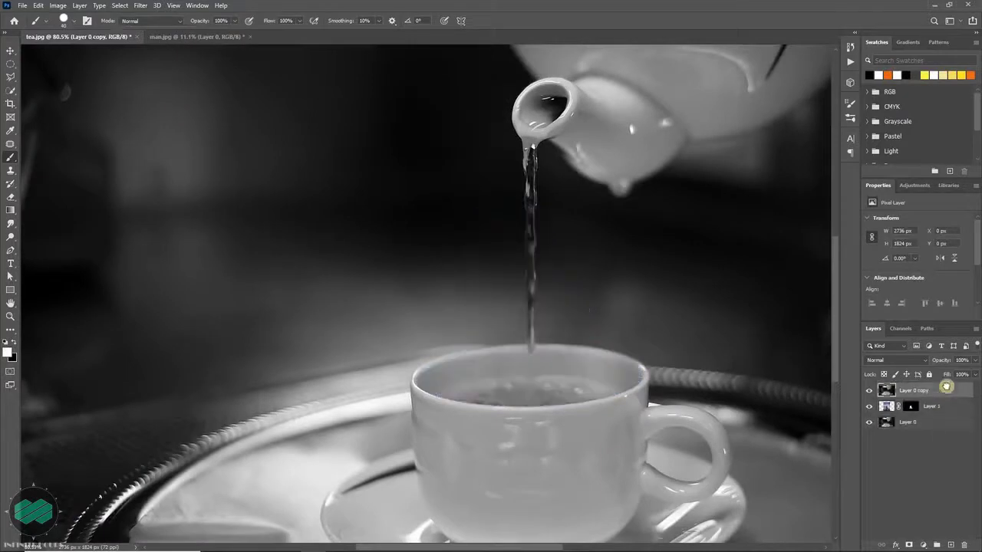
{"action": "left_click", "coordinate": [909, 545]}
{"action": "key", "text": "ctrl+i"}
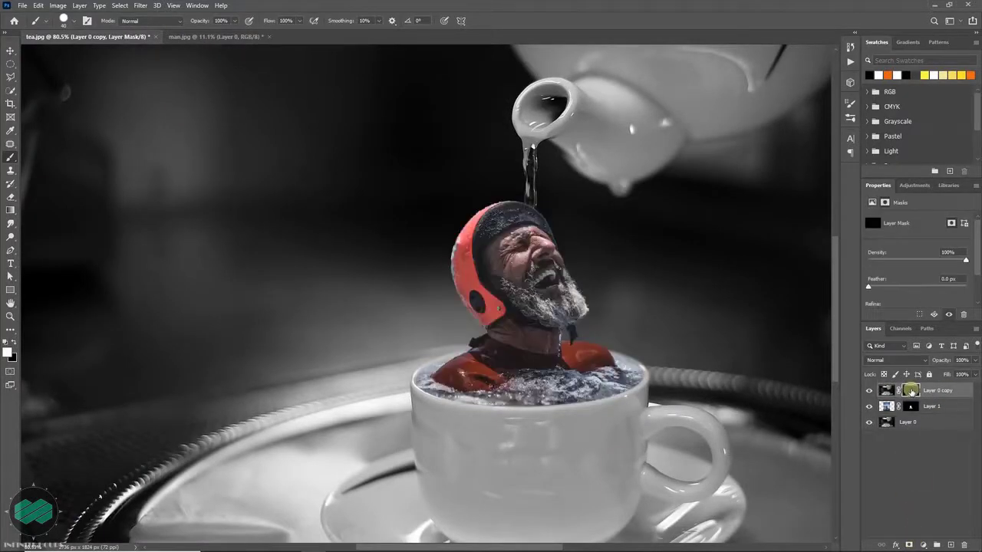
Choose a Soft Round brush for painting the tea copy's mask
{"action": "right_click", "coordinate": [643, 230]}
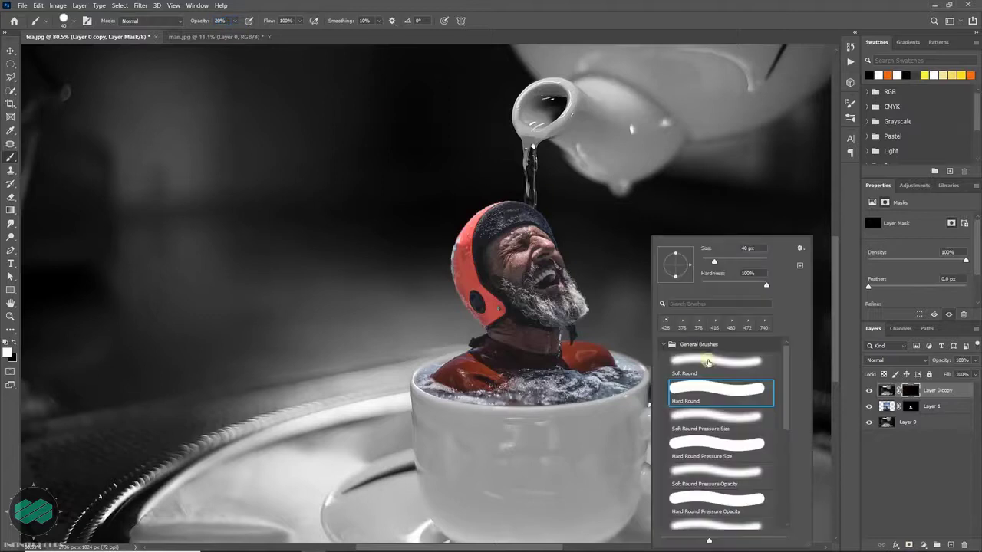
{"action": "scroll", "coordinate": [532, 226], "scroll_direction": "up", "scroll_amount": 3}
{"action": "left_click", "coordinate": [513, 221]}
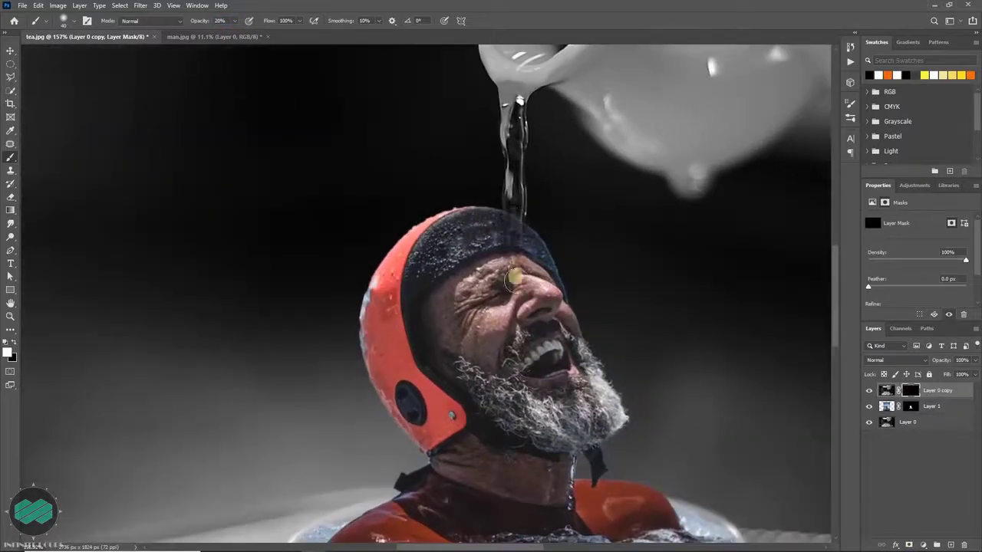
{"action": "scroll", "coordinate": [515, 227], "scroll_direction": "down", "scroll_amount": 2}
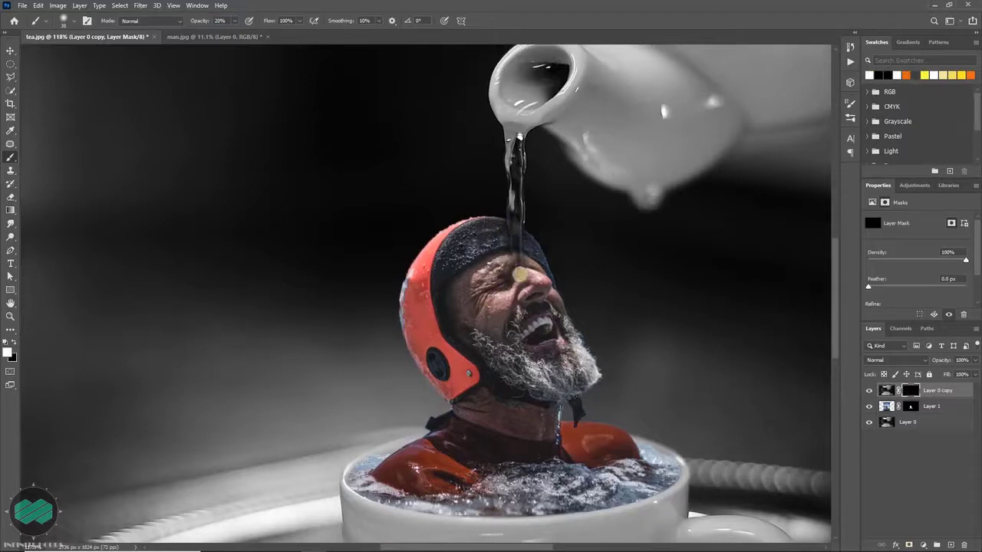
{"action": "scroll", "coordinate": [543, 271], "scroll_direction": "down", "scroll_amount": 3}
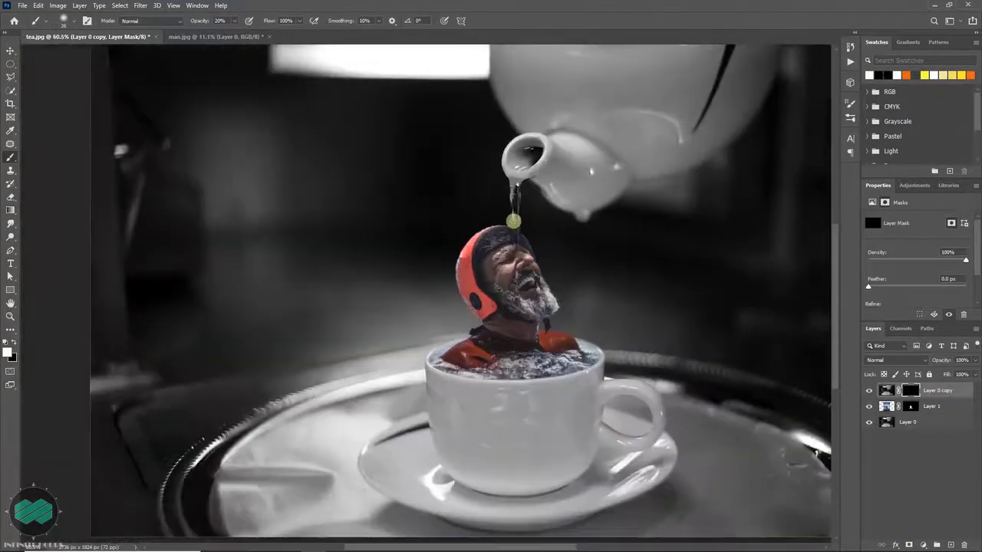
{"action": "scroll", "coordinate": [507, 254], "scroll_direction": "down", "scroll_amount": 1}
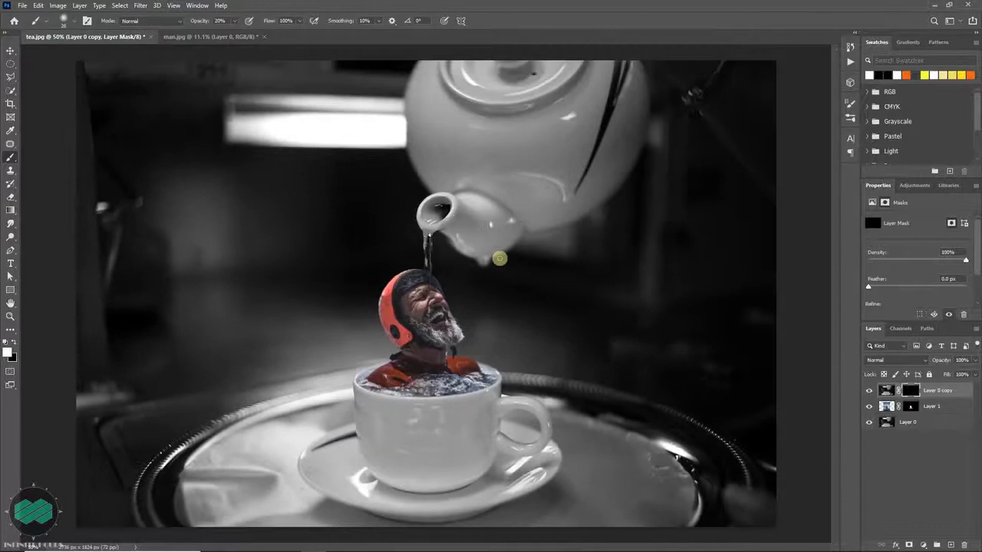
Stamp all visible layers into Layer 2 and open it in the Camera Raw Filter with before/after view
{"action": "key", "text": "v"}
{"action": "key", "text": "ctrl+shift+alt+e"}
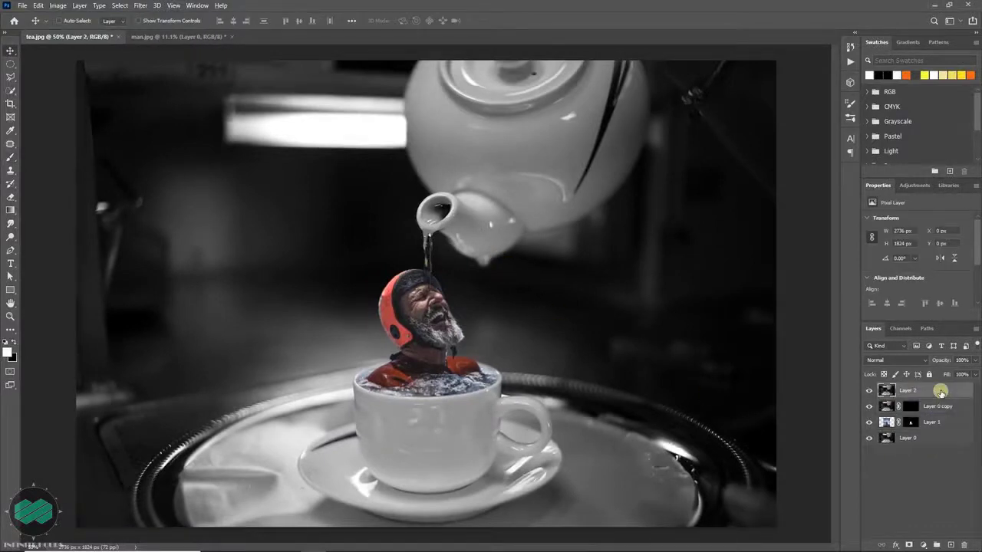
{"action": "left_click", "coordinate": [141, 5]}
{"action": "left_click", "coordinate": [192, 79]}
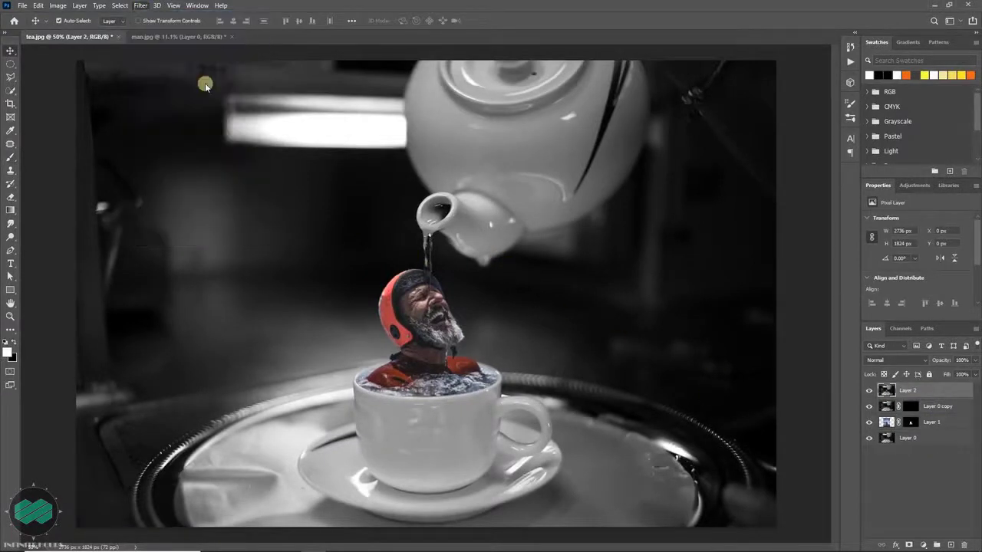
{"action": "left_click", "coordinate": [724, 504]}
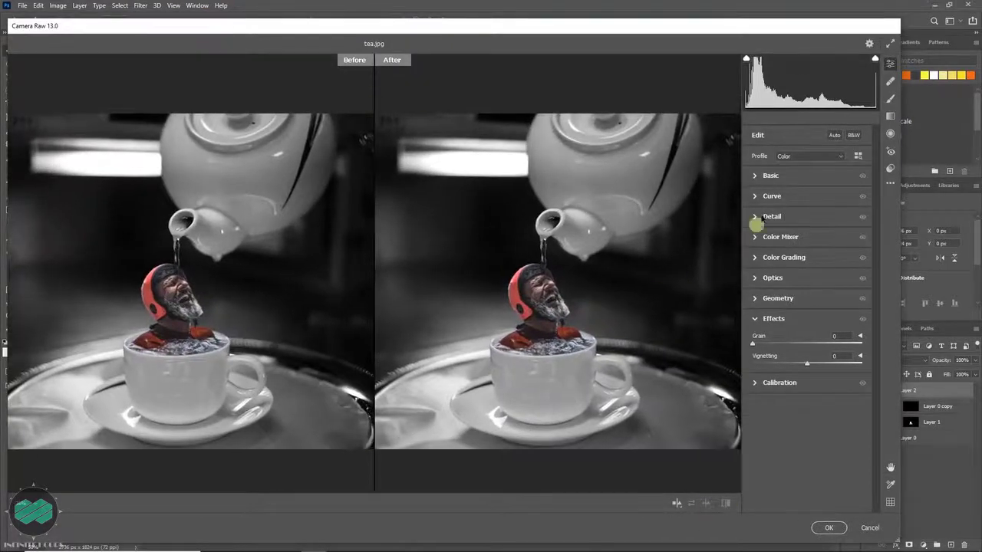
Set Basic sliders: Temperature +7, Exposure +0.45, Contrast +26, lower Highlights, Dehaze +27
{"action": "left_click", "coordinate": [760, 175]}
{"action": "left_click_drag", "start_coordinate": [807, 217], "coordinate": [813, 218]}
{"action": "mouse_move", "coordinate": [807, 257]}
{"action": "left_mouse_down"}
{"action": "mouse_move", "coordinate": [820, 271]}
{"action": "mouse_move", "coordinate": [789, 288]}
{"action": "mouse_move", "coordinate": [791, 303]}
{"action": "left_mouse_up"}
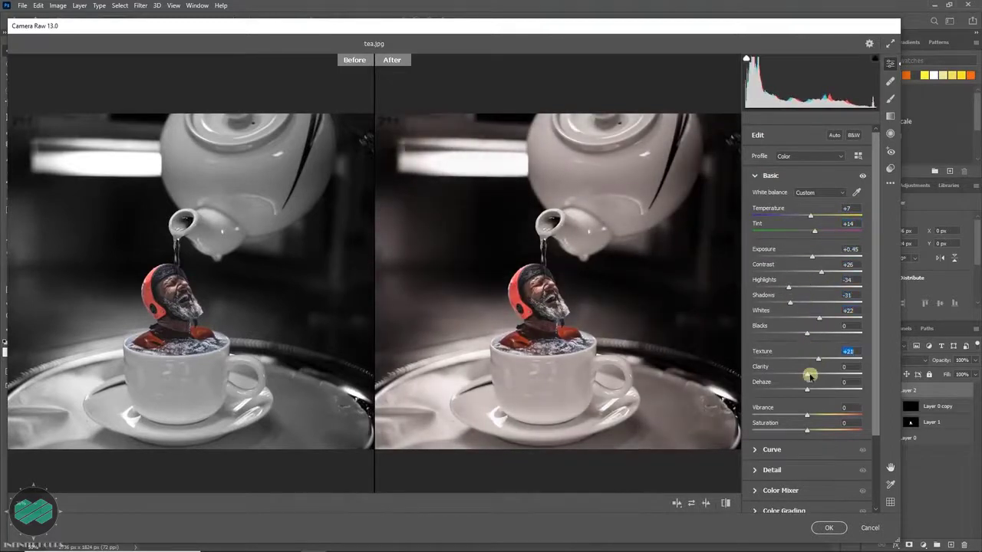
{"action": "left_click_drag", "start_coordinate": [816, 377], "coordinate": [821, 390]}
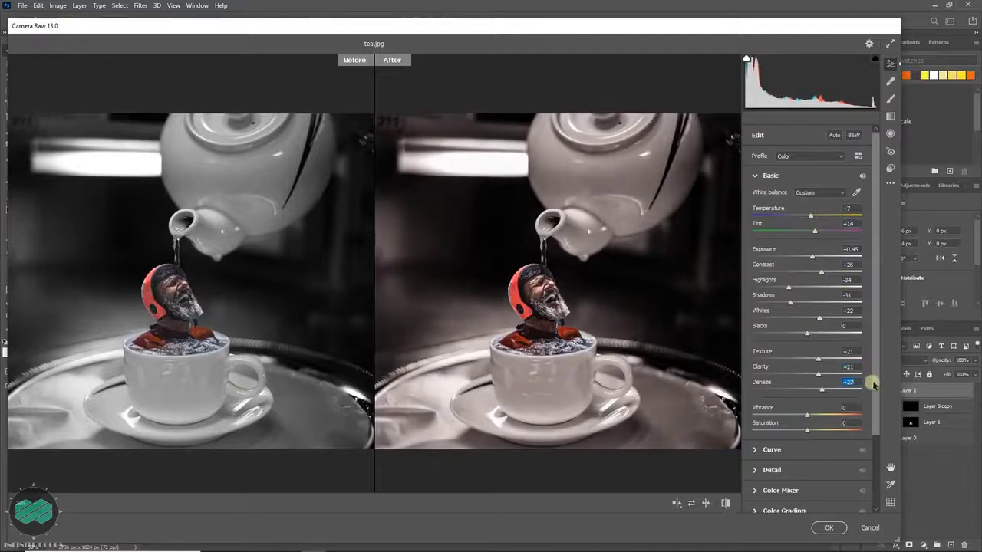
Shape an S-curve in the tone curve, deeper shadows and lifted highlights
{"action": "scroll", "coordinate": [756, 384], "scroll_direction": "down", "scroll_amount": 3}
{"action": "left_click", "coordinate": [756, 383]}
{"action": "left_click_drag", "start_coordinate": [805, 287], "coordinate": [817, 268]}
{"action": "left_click_drag", "start_coordinate": [776, 313], "coordinate": [780, 313]}
Add a point on the red channel curve for a warm pinkish tint
{"action": "left_click", "coordinate": [802, 213]}
{"action": "left_click", "coordinate": [830, 260]}
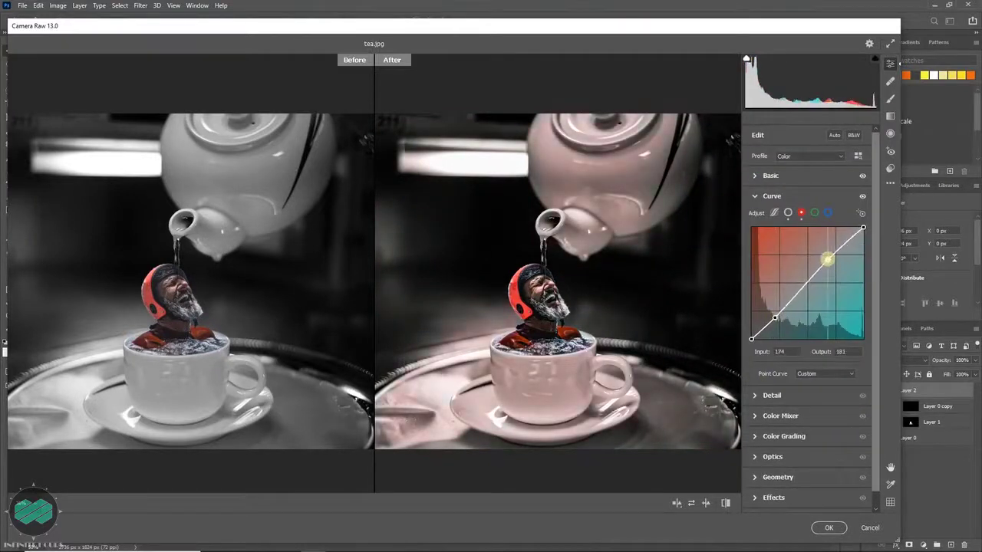
{"action": "scroll", "coordinate": [877, 299], "scroll_direction": "down", "scroll_amount": 1}
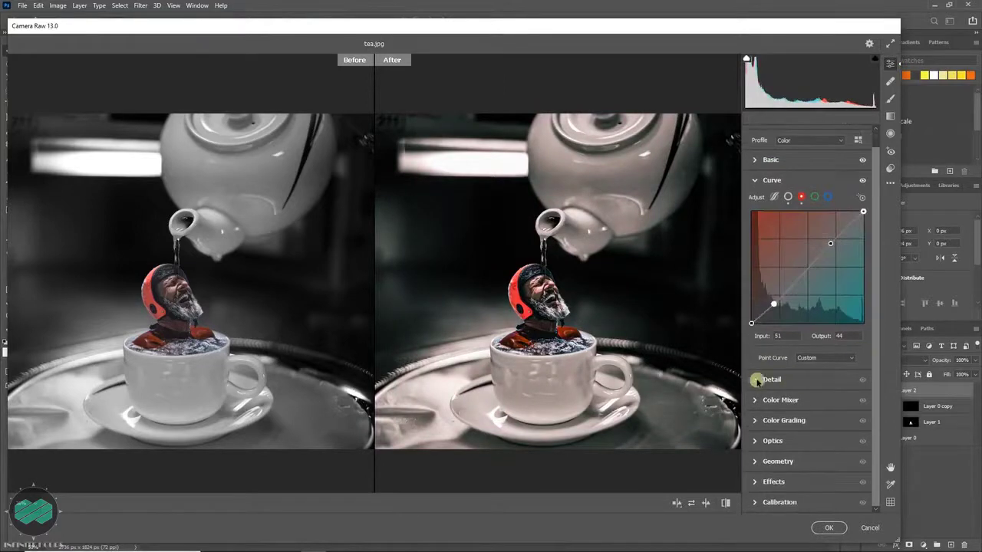
{"action": "left_click", "coordinate": [756, 380]}
{"action": "left_click", "coordinate": [780, 324]}
Darken the shadows in Color Grading and add a -62 vignette
{"action": "left_click", "coordinate": [783, 419]}
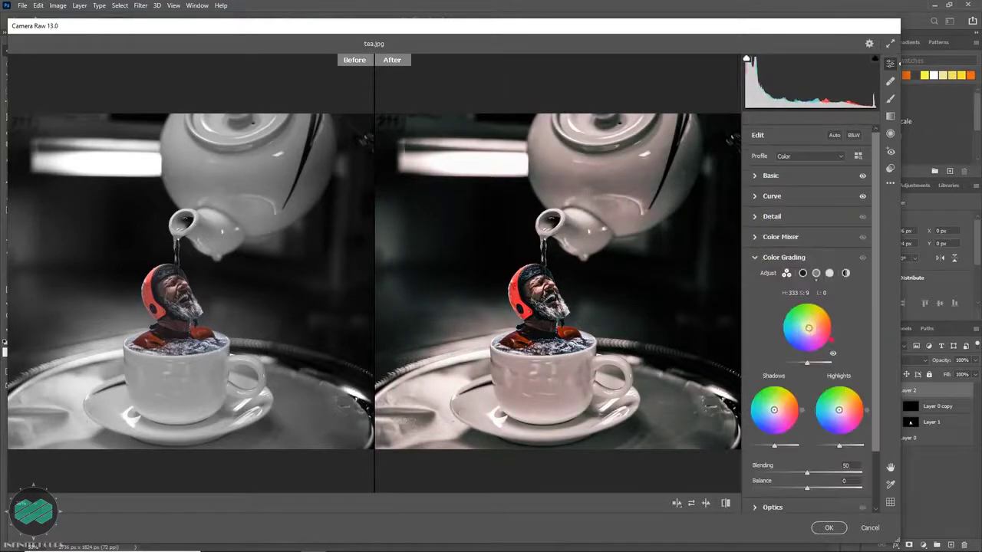
{"action": "left_click_drag", "start_coordinate": [780, 443], "coordinate": [769, 445]}
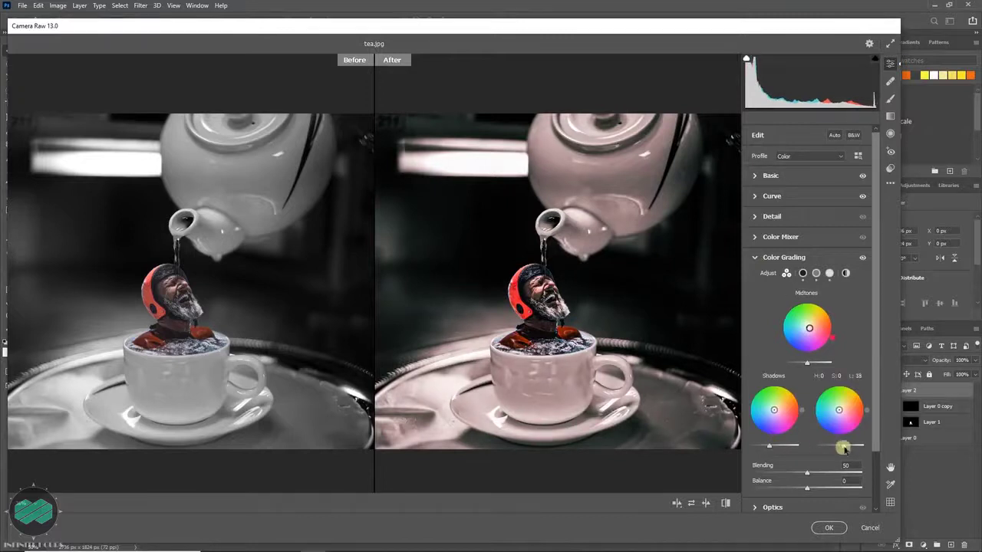
{"action": "scroll", "coordinate": [872, 368], "scroll_direction": "down", "scroll_amount": 1}
{"action": "scroll", "coordinate": [791, 484], "scroll_direction": "down", "scroll_amount": 1}
{"action": "left_click", "coordinate": [791, 481]}
{"action": "left_click_drag", "start_coordinate": [806, 366], "coordinate": [775, 365]}
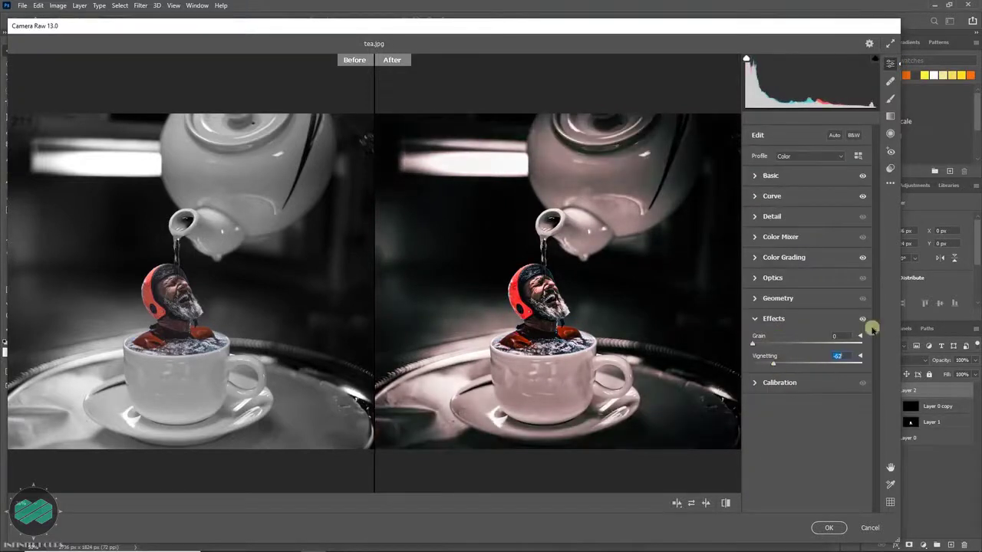
Raise Temperature to +13 and Dehaze to +37, apply Camera Raw, and add empty Layer 3
{"action": "left_click", "coordinate": [756, 177]}
{"action": "left_click_drag", "start_coordinate": [811, 215], "coordinate": [815, 217]}
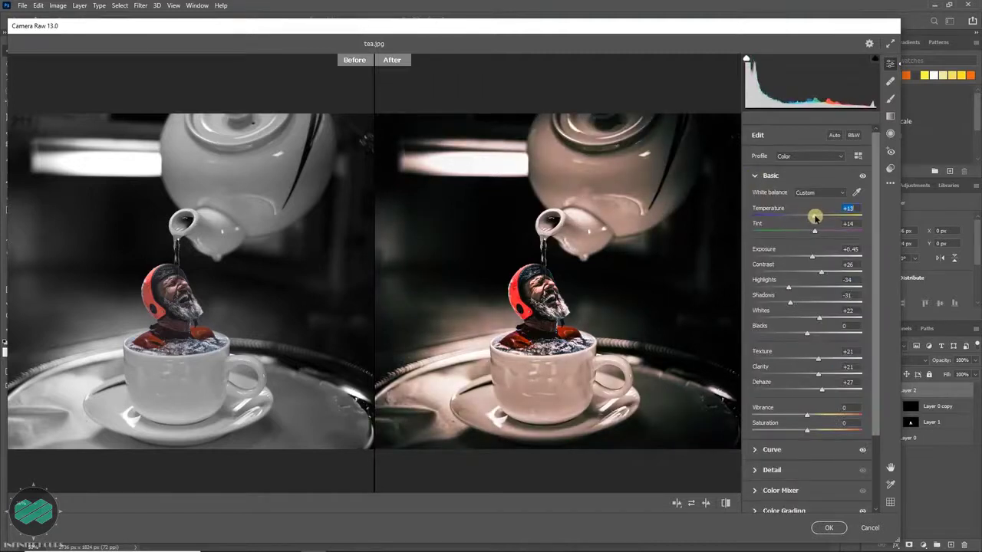
{"action": "left_click_drag", "start_coordinate": [822, 390], "coordinate": [827, 390]}
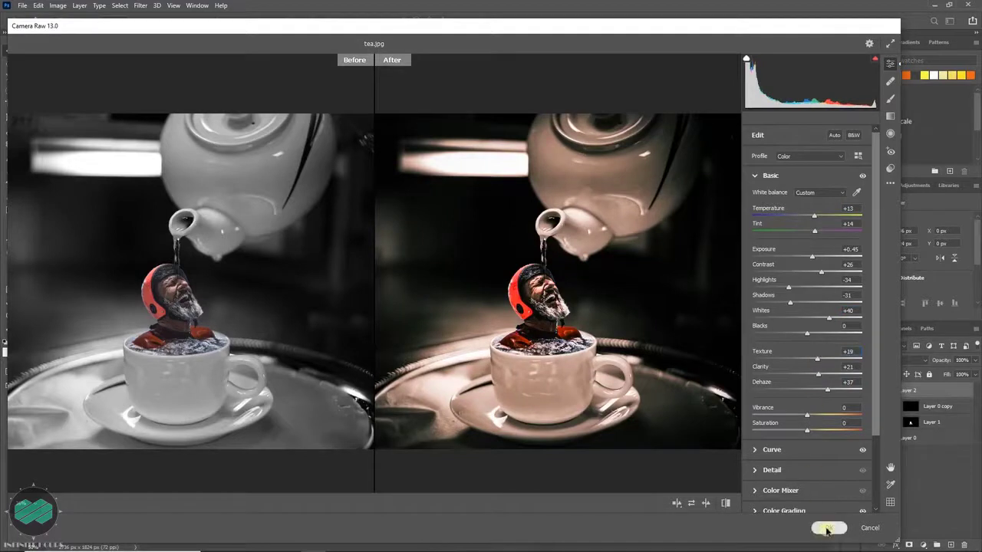
{"action": "left_click", "coordinate": [827, 526]}
{"action": "left_click", "coordinate": [952, 545]}
Stamp white splashes around the man's head with the 2078 splash brush at 100% opacity
{"action": "key", "text": "b"}
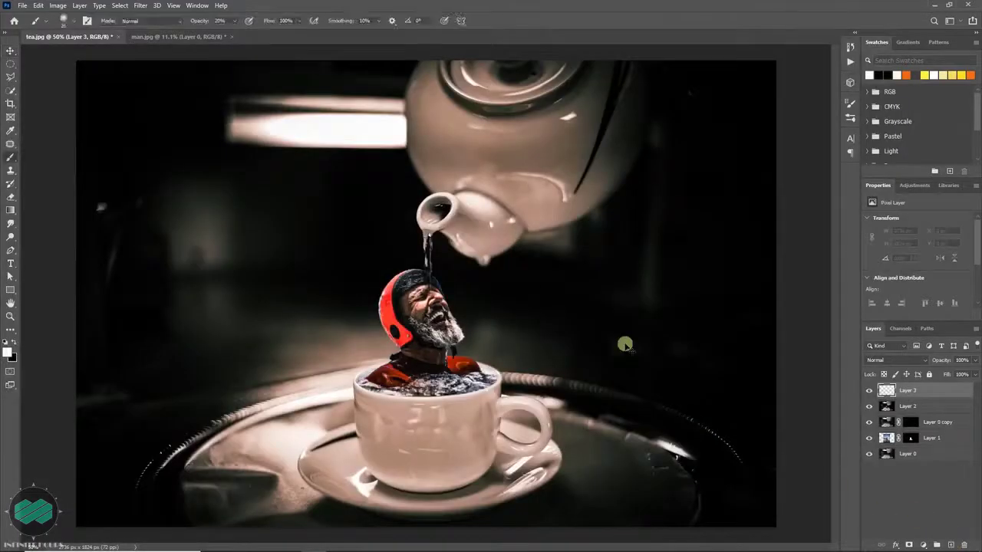
{"action": "left_click", "coordinate": [850, 117]}
{"action": "left_click", "coordinate": [784, 213]}
{"action": "key", "text": "0"}
{"action": "left_click", "coordinate": [438, 284]}
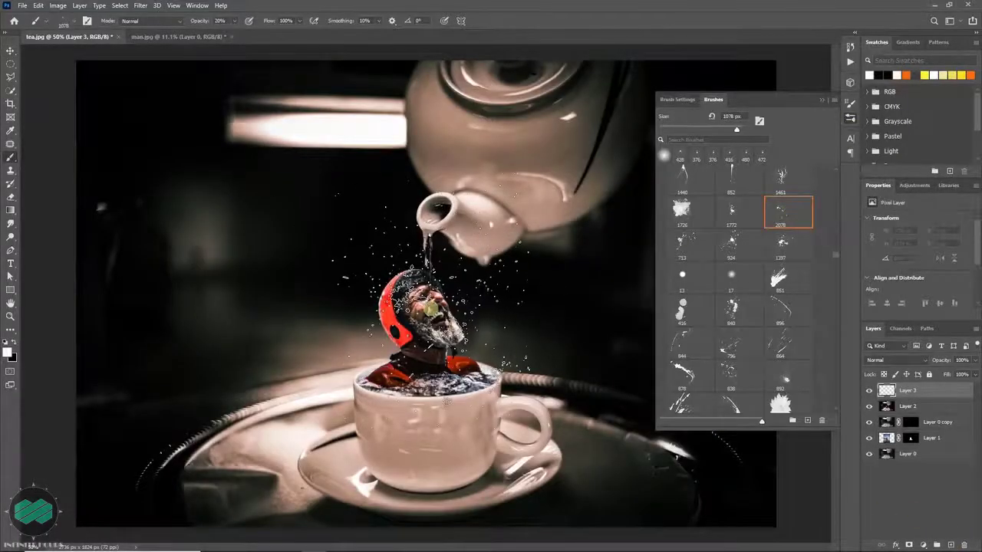
{"action": "left_click", "coordinate": [434, 295]}
{"action": "left_click", "coordinate": [456, 315]}
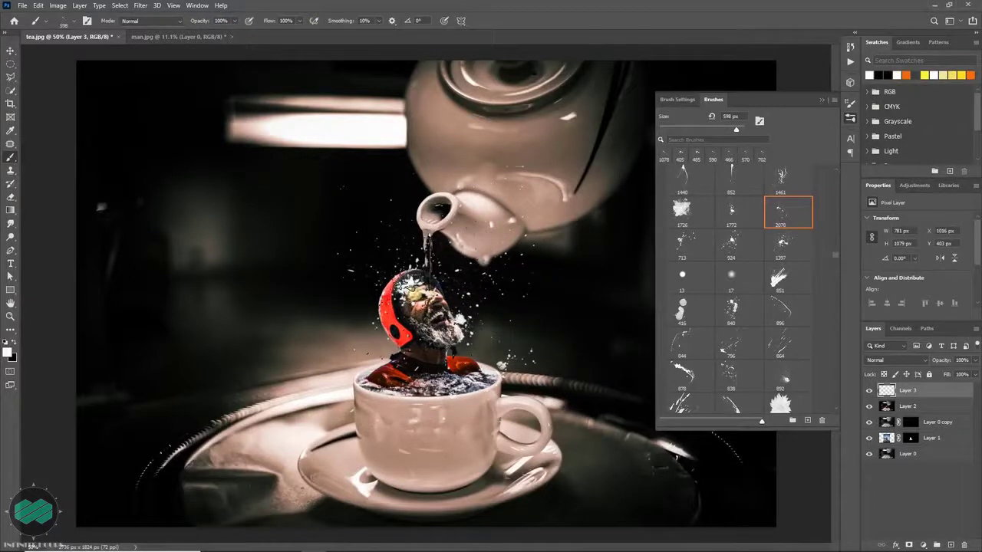
Erase splatter off the face and add 1397-brush splashes, clearing the cup top
{"action": "left_click", "coordinate": [739, 244]}
{"action": "key", "text": "e"}
{"action": "left_click", "coordinate": [407, 287]}
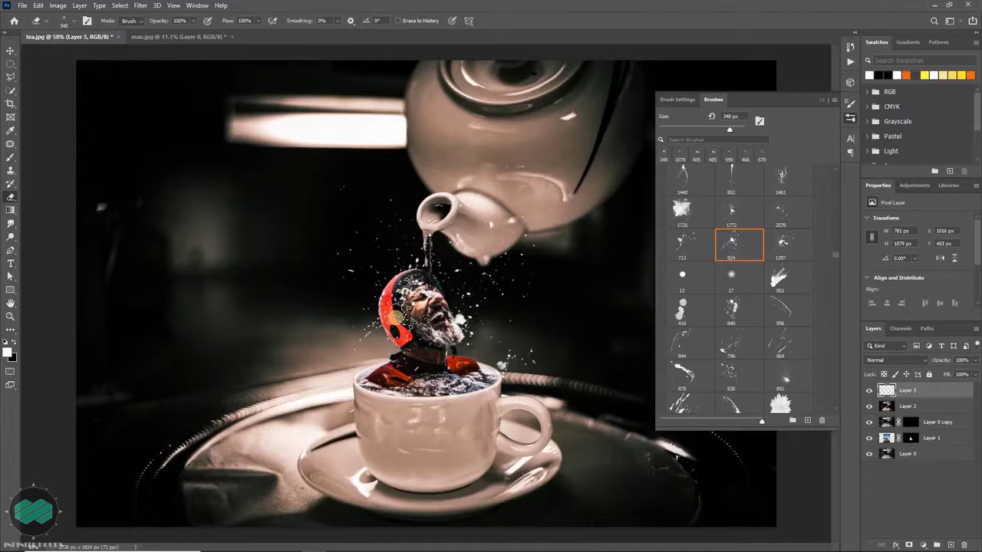
{"action": "key", "text": "b"}
{"action": "left_click", "coordinate": [789, 244]}
{"action": "left_click", "coordinate": [430, 337]}
{"action": "key", "text": "e"}
{"action": "left_click_drag", "start_coordinate": [430, 337], "coordinate": [435, 357]}
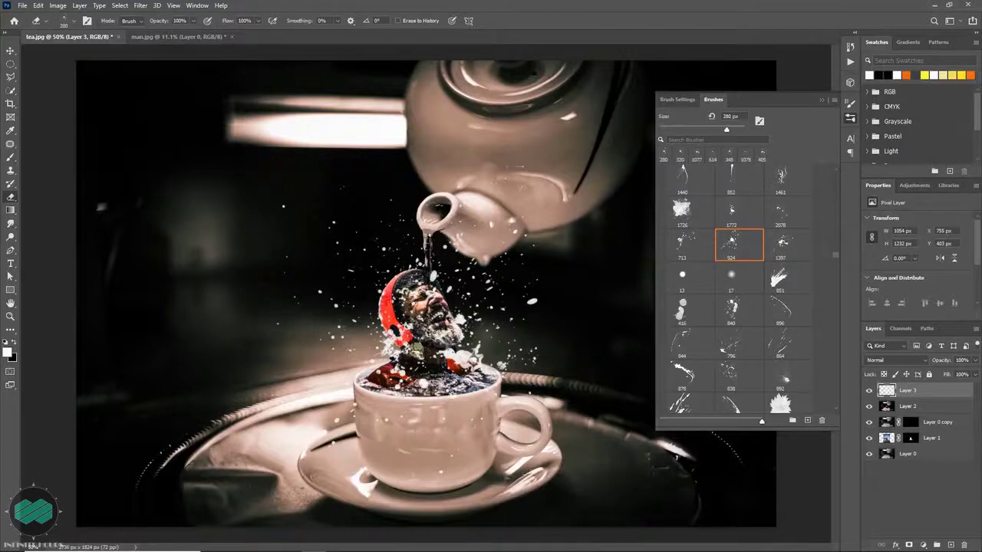
{"action": "left_click_drag", "start_coordinate": [451, 366], "coordinate": [470, 361]}
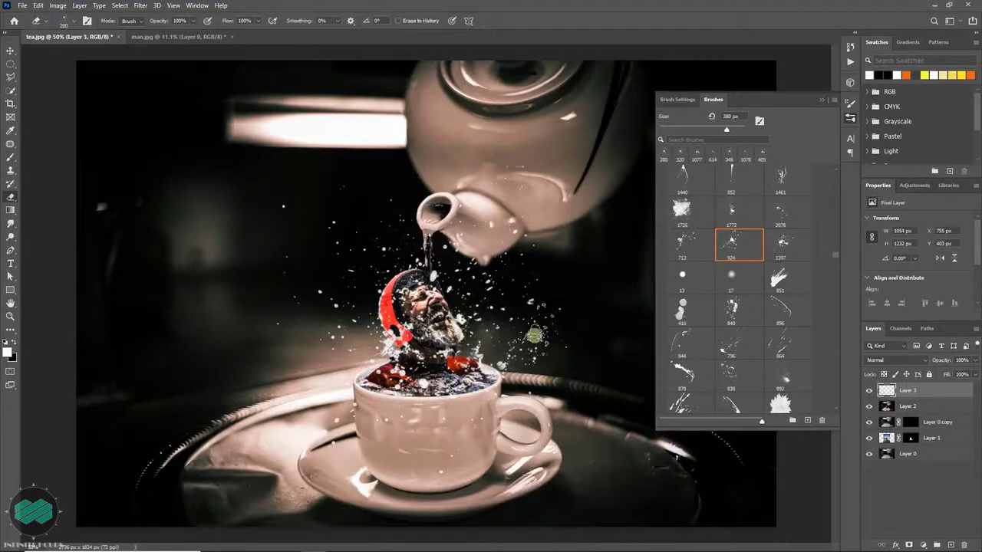
Stamp 2078 splashes right of the cup and erase stray splatter with a resized eraser
{"action": "left_click", "coordinate": [789, 212]}
{"action": "key", "text": "b"}
{"action": "left_click", "coordinate": [542, 329]}
{"action": "left_click", "coordinate": [558, 382]}
{"action": "key", "text": "e"}
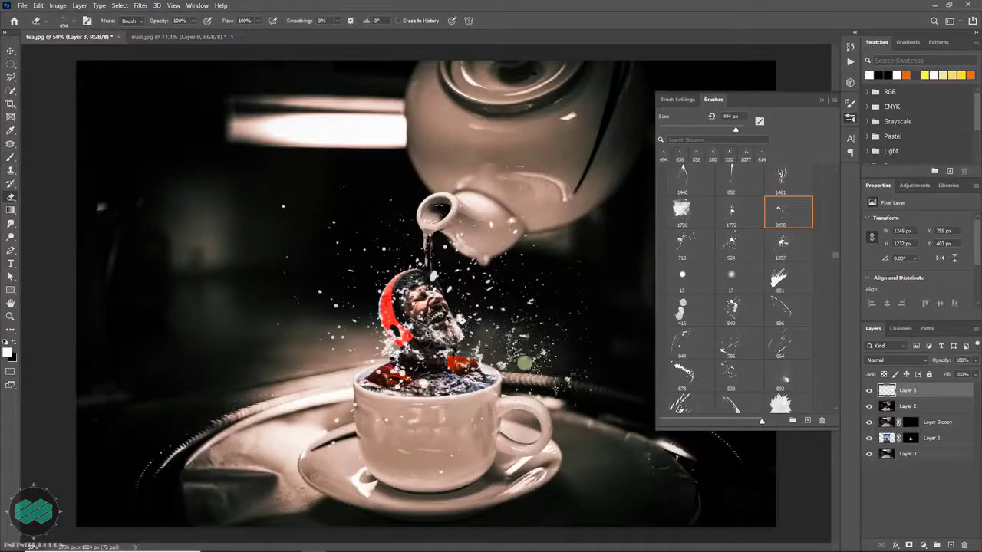
{"action": "key", "text": "bracketleft"}
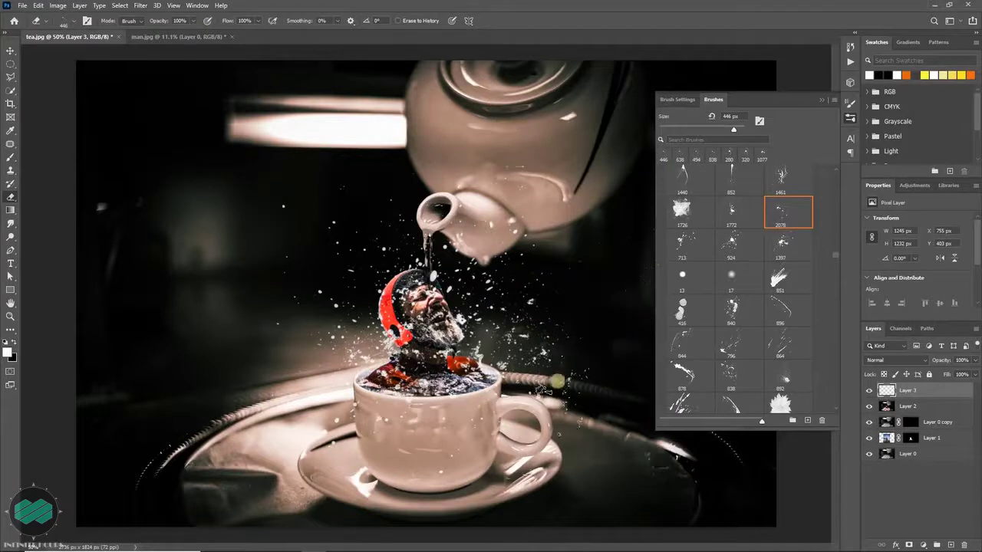
{"action": "key", "text": "bracketright"}
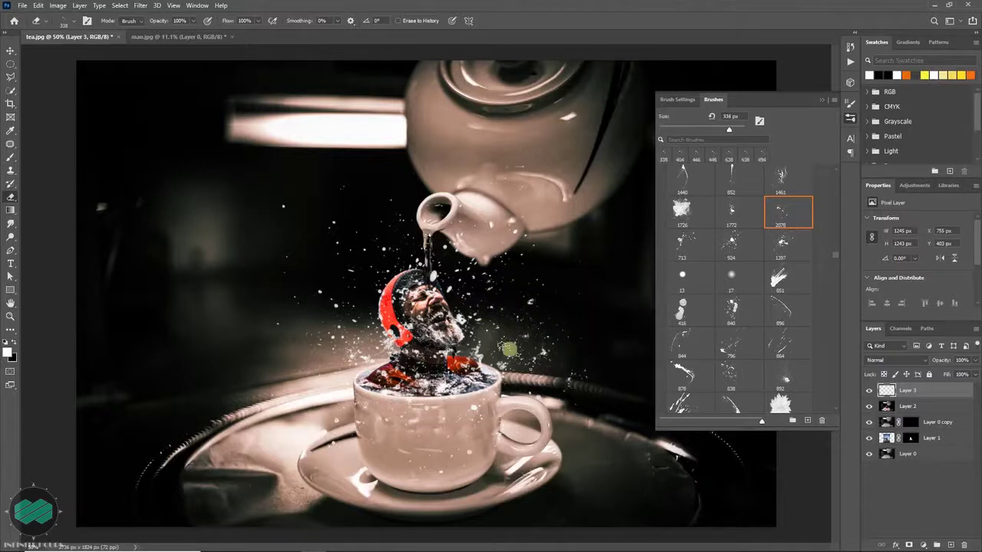
{"action": "key", "text": "bracketleft"}
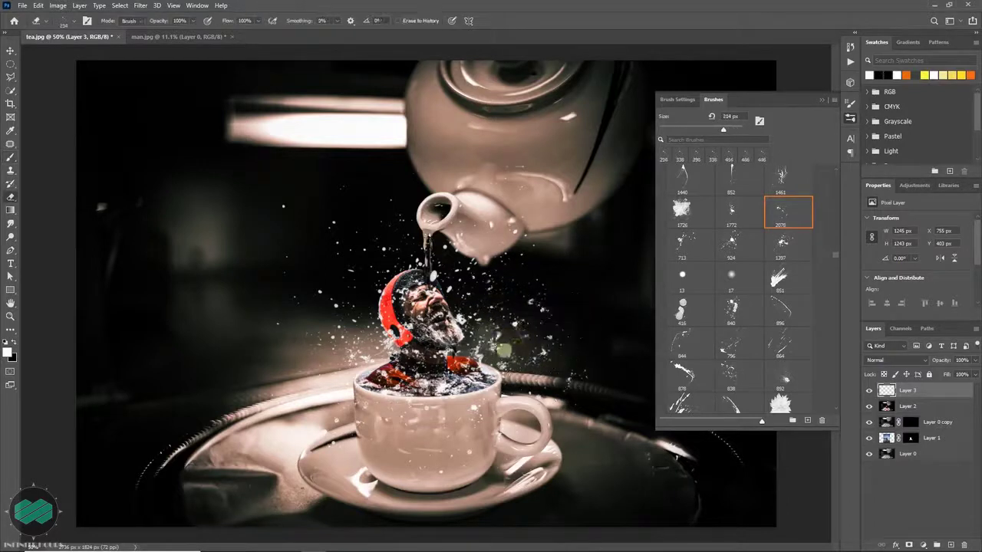
{"action": "key", "text": "period"}
{"action": "key", "text": "period"}
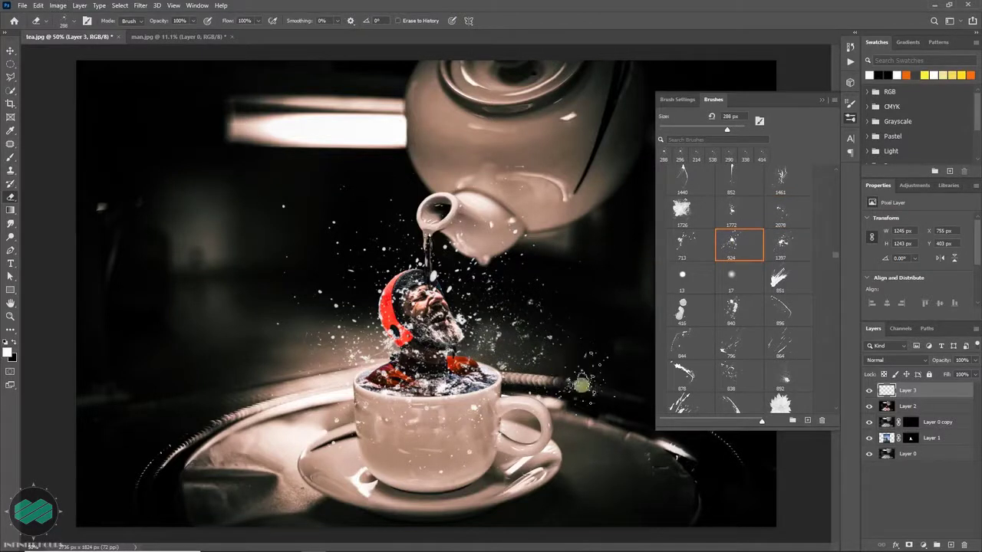
{"action": "key", "text": "v"}
{"action": "key", "text": "F5"}
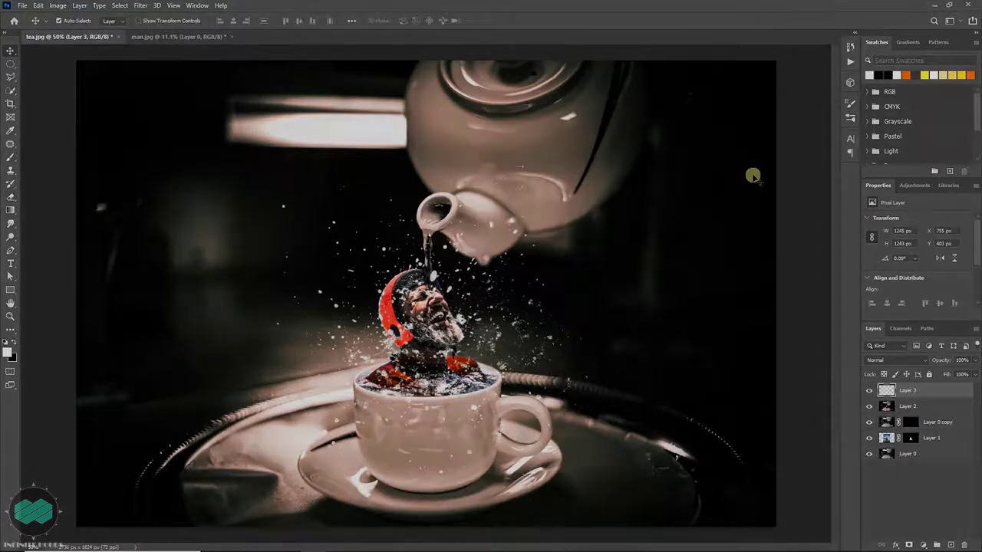